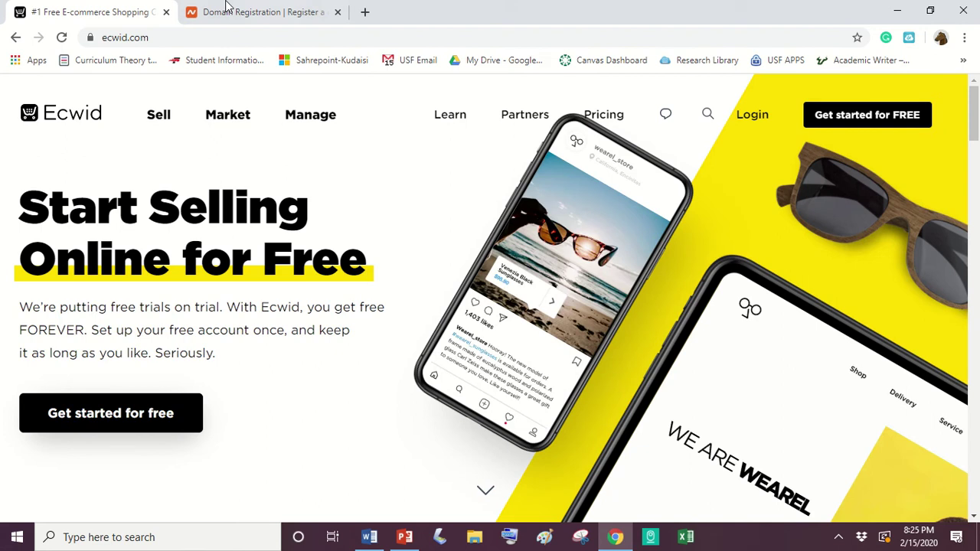
click(247, 14)
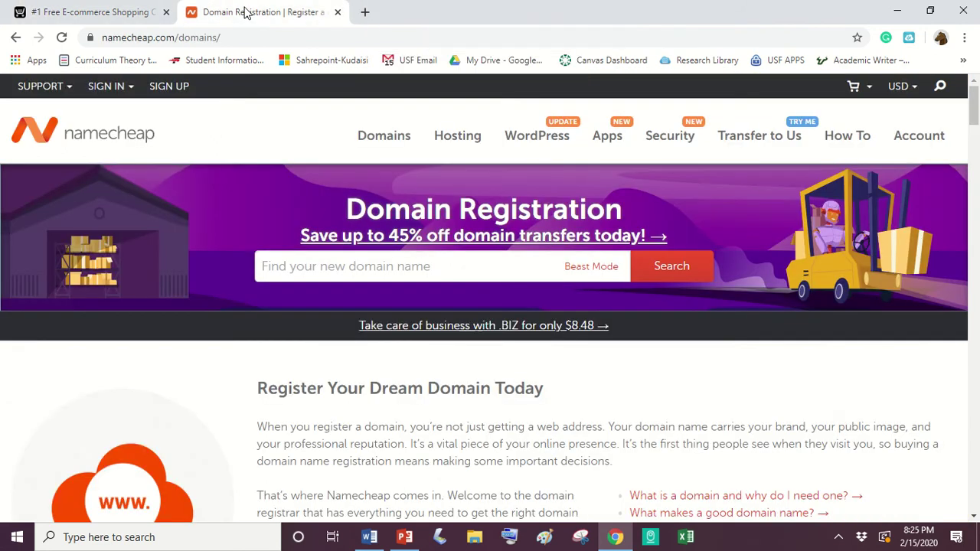
click(125, 9)
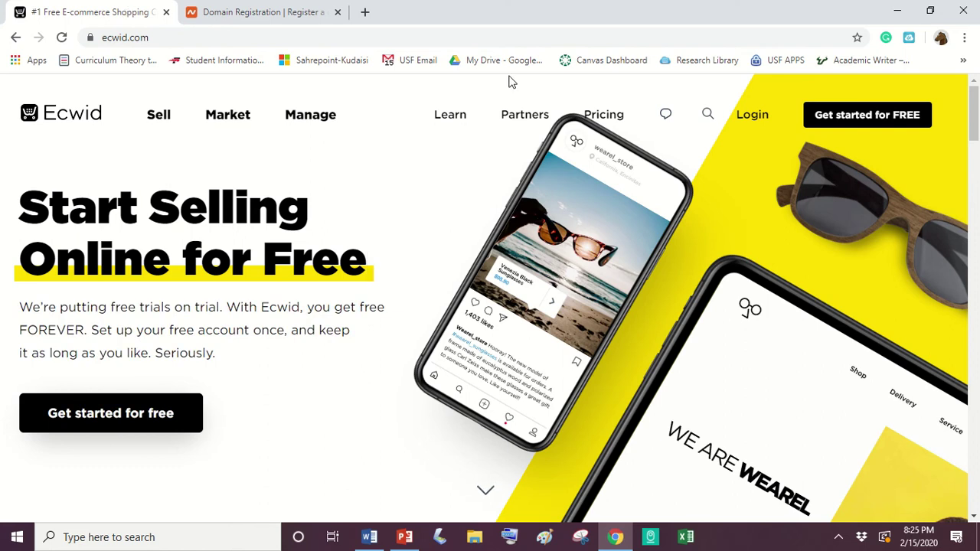
click(753, 115)
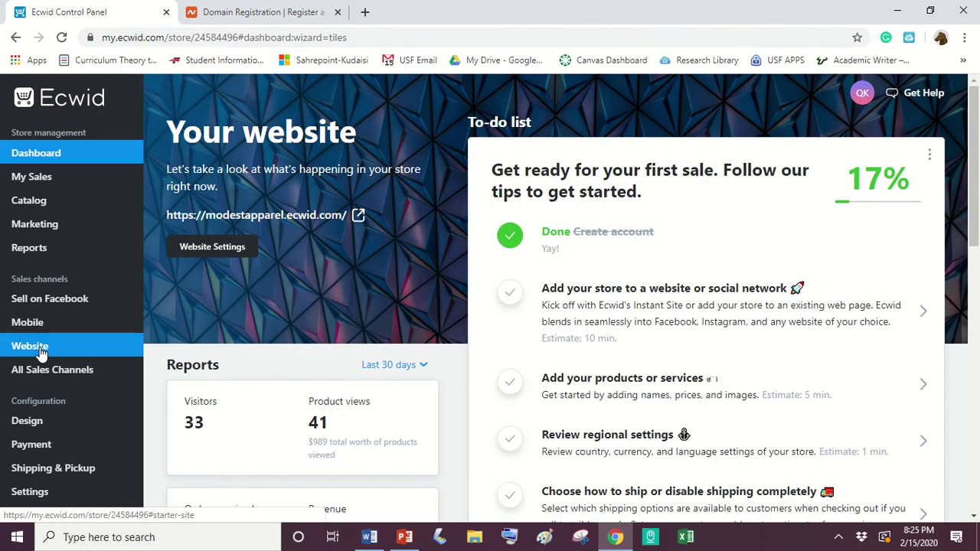
click(42, 352)
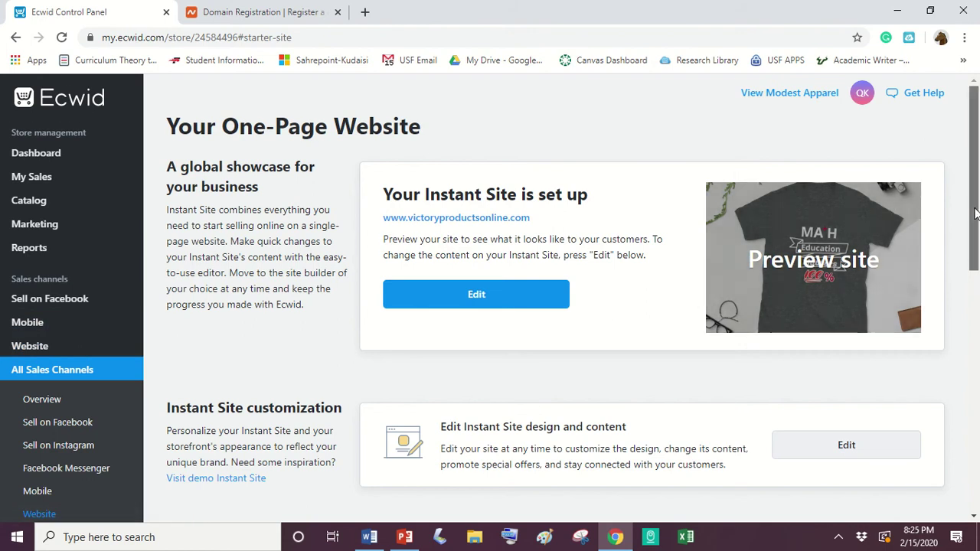
drag(974, 214, 959, 300)
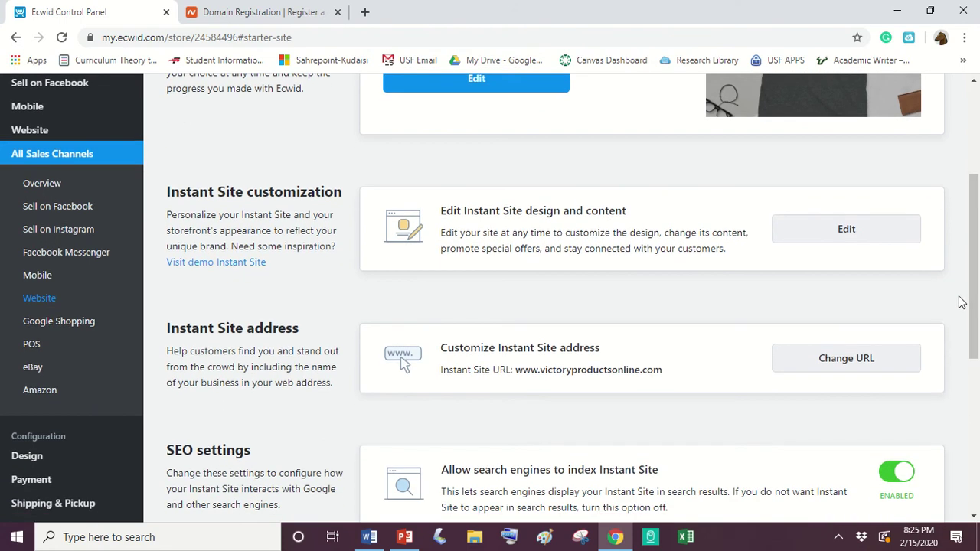
Open the Instant Site URL settings and pick the own-domain option.
click(848, 360)
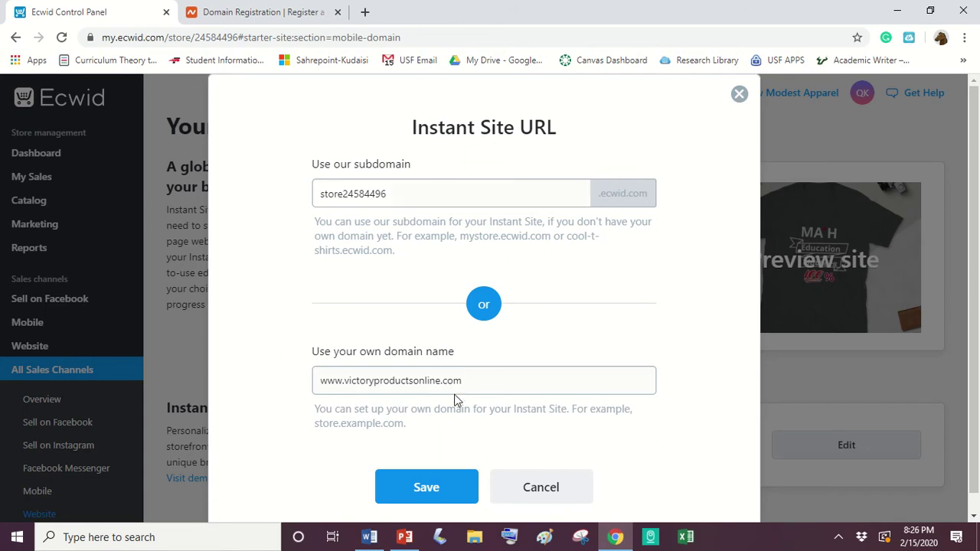
click(499, 382)
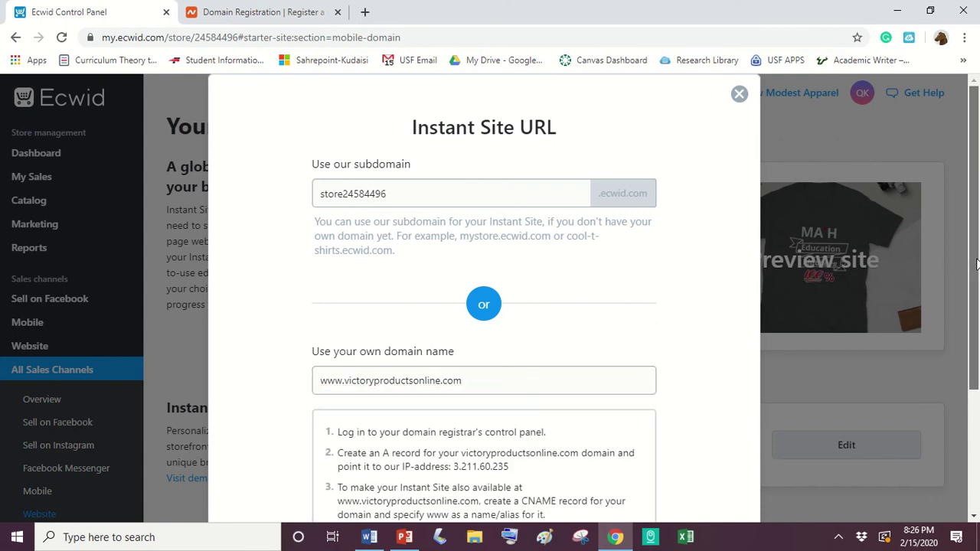
drag(970, 260, 919, 335)
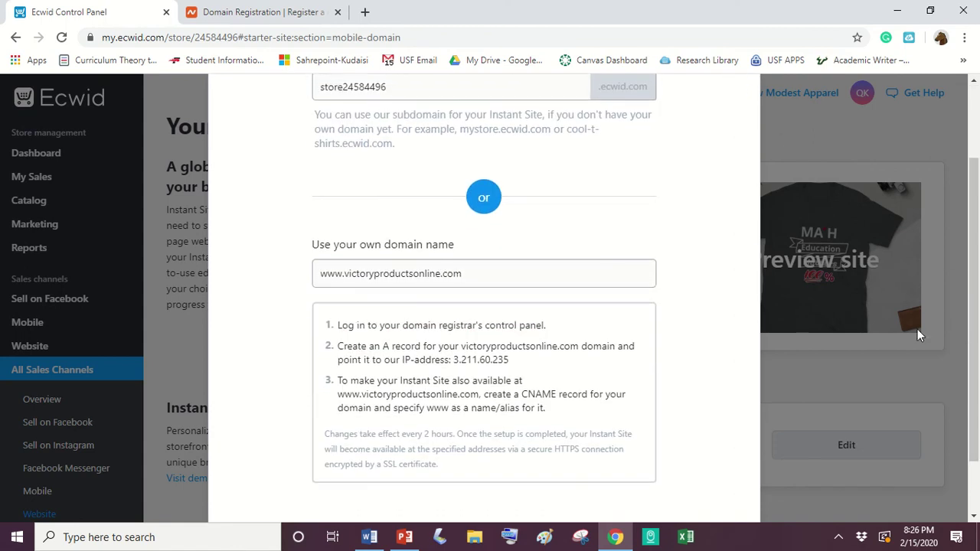
click(488, 277)
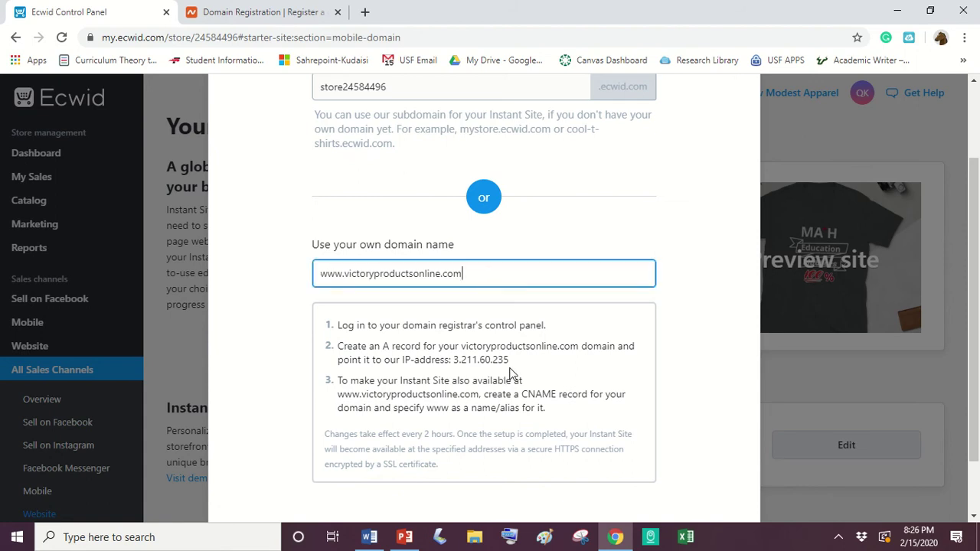
Copy the A-record IP address 3.211.60.235 from the own-domain instructions.
drag(511, 360, 455, 362)
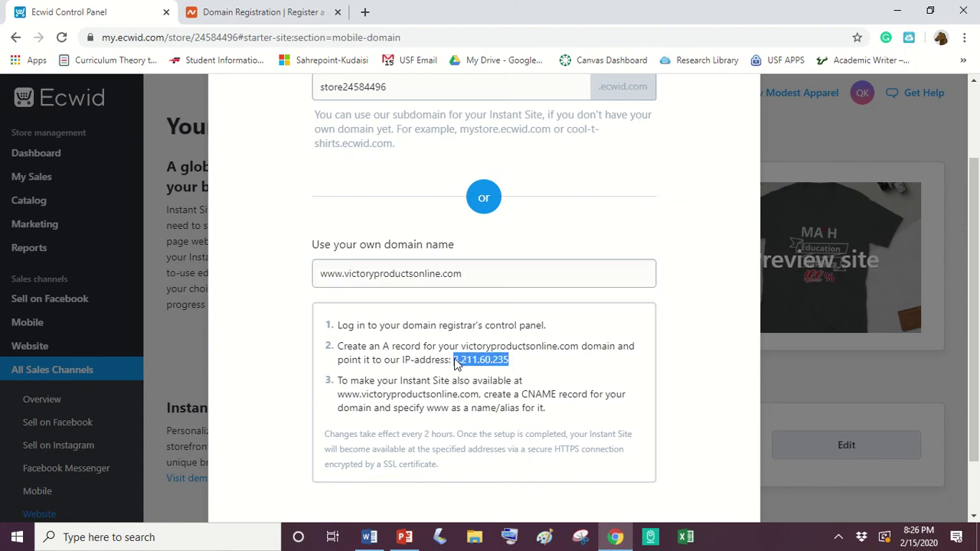
right_click(467, 362)
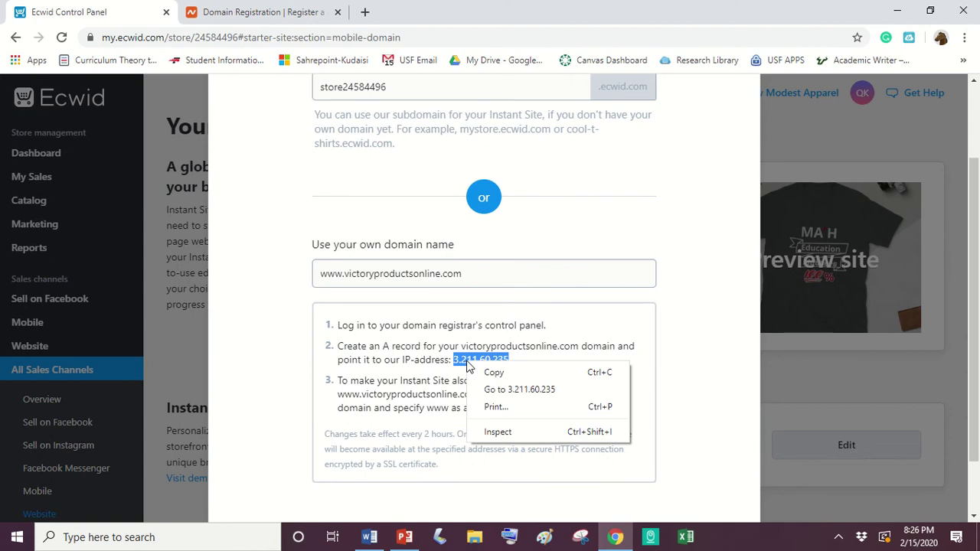
click(492, 375)
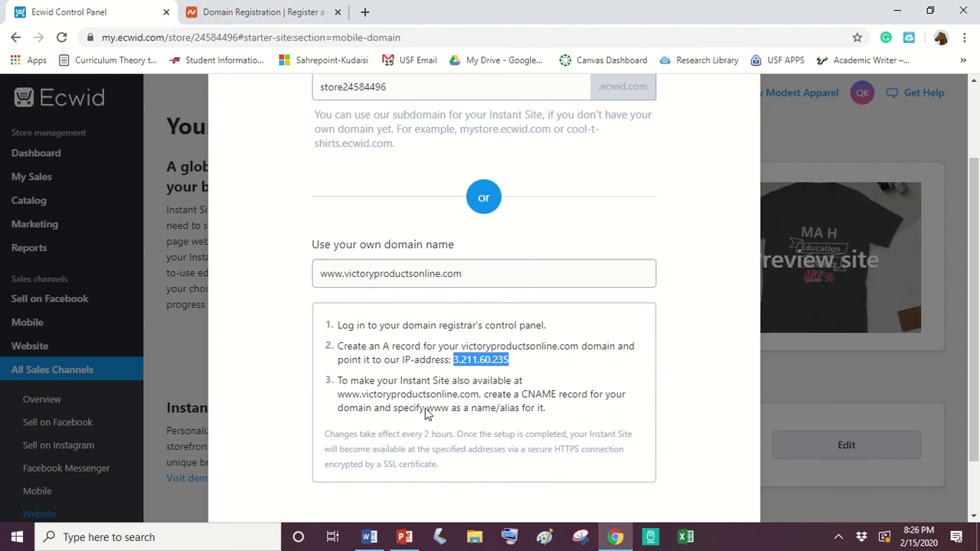
drag(975, 311, 976, 357)
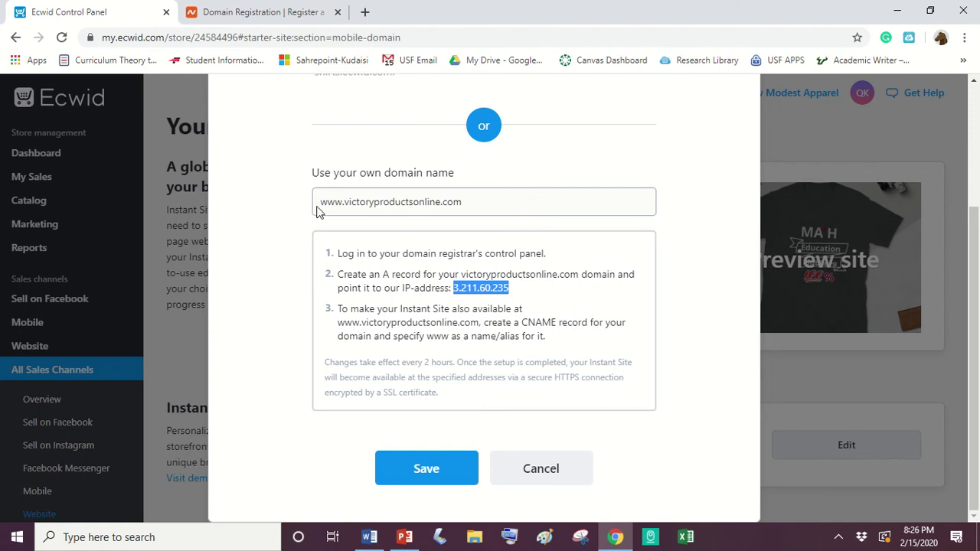
click(407, 203)
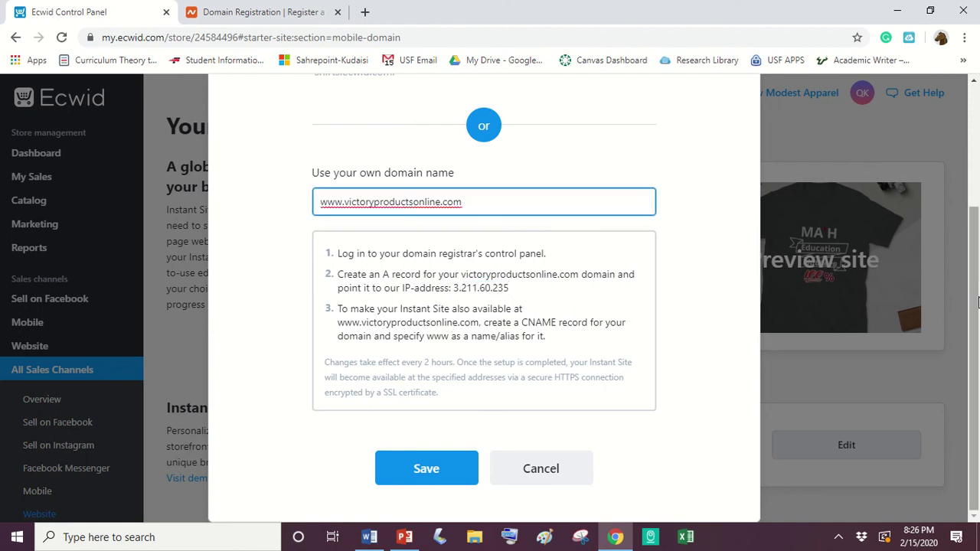
scroll(978, 301, up, 3)
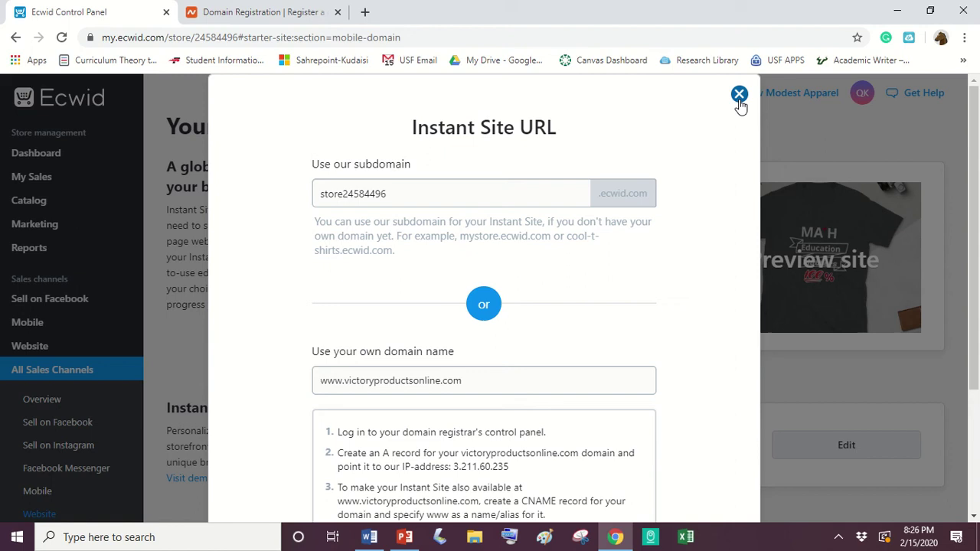
Close the Ecwid URL dialog and bring up the Namecheap sign-in form.
click(739, 95)
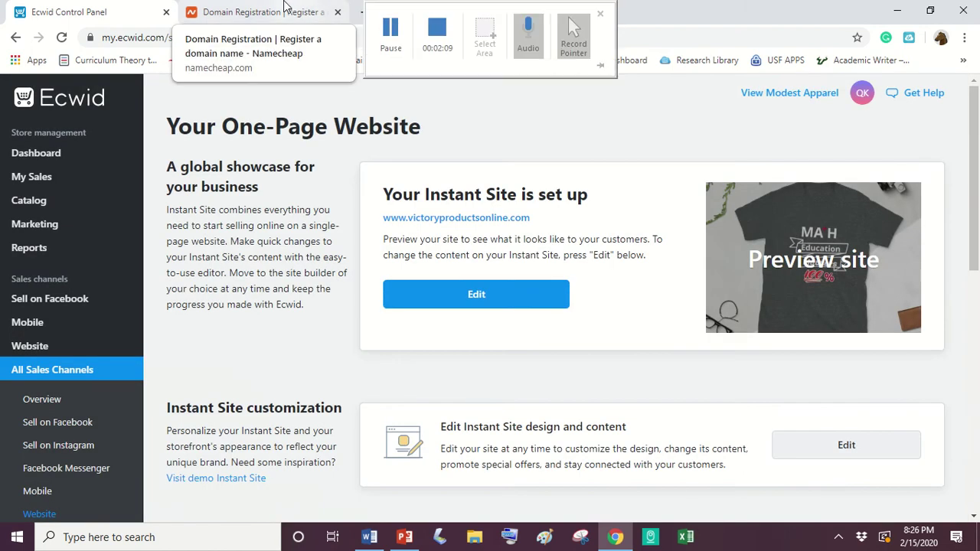
click(285, 11)
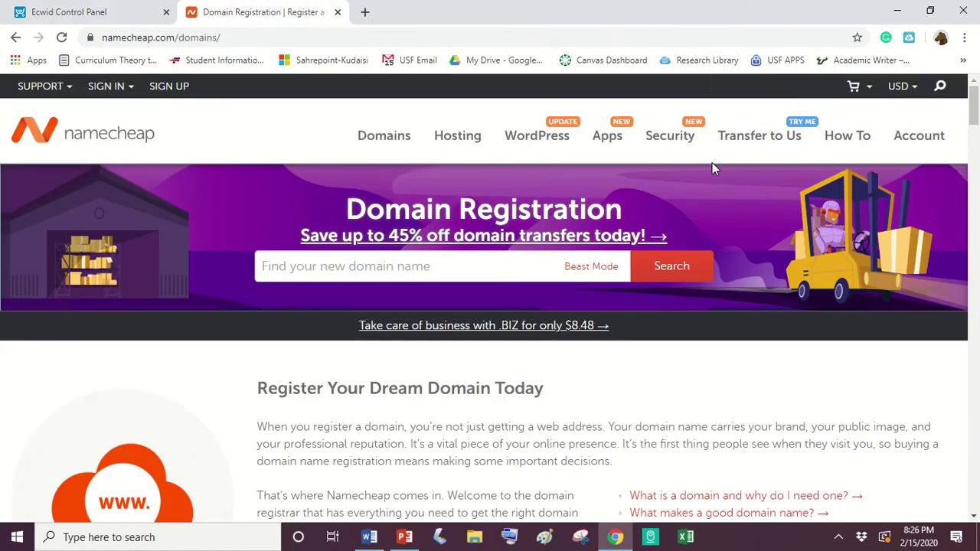
click(107, 85)
Enter the Namecheap account username and password and sign in.
click(149, 138)
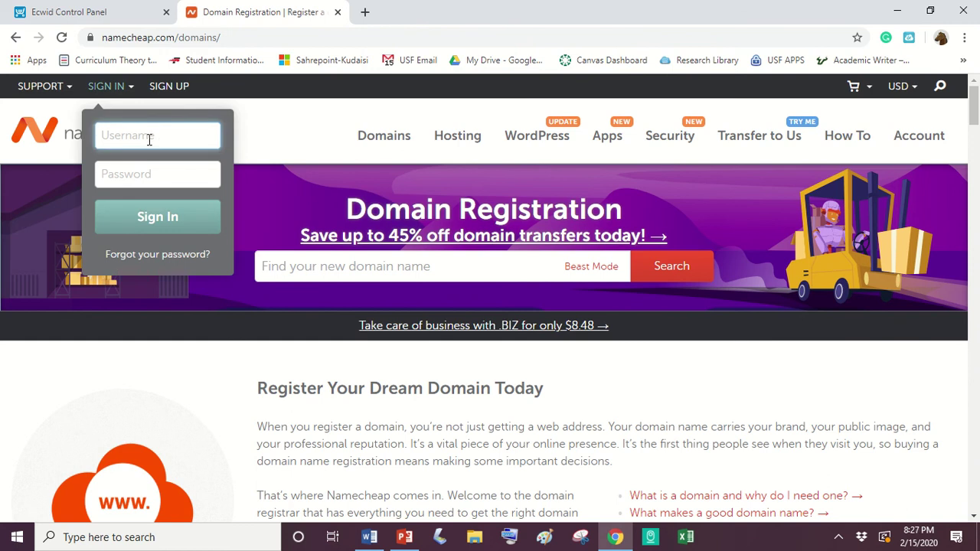
text(v)
text(ictoryproductsonline.com)
key(BackSpace)
key(BackSpace)
key(BackSpace)
key(BackSpace)
key(BackSpace)
click(148, 170)
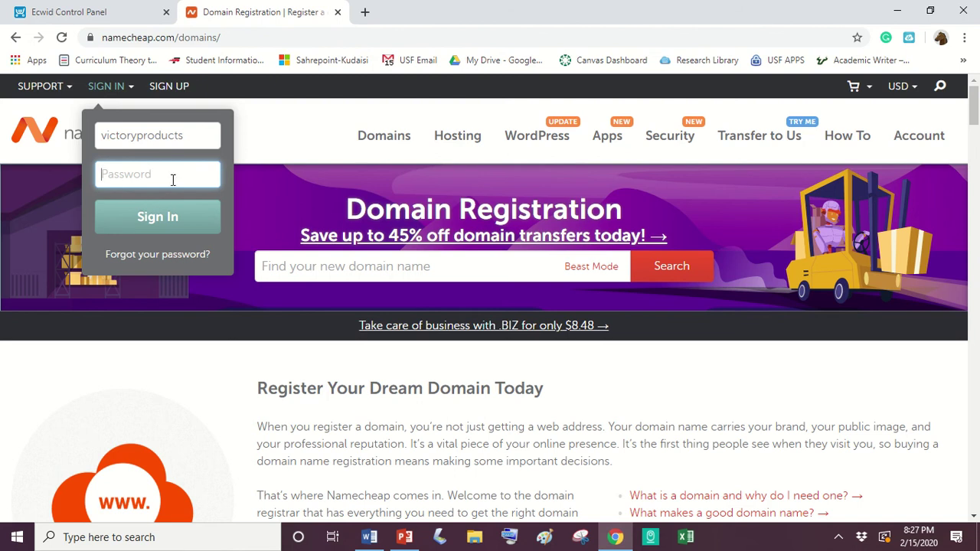
text(•)
key(Return)
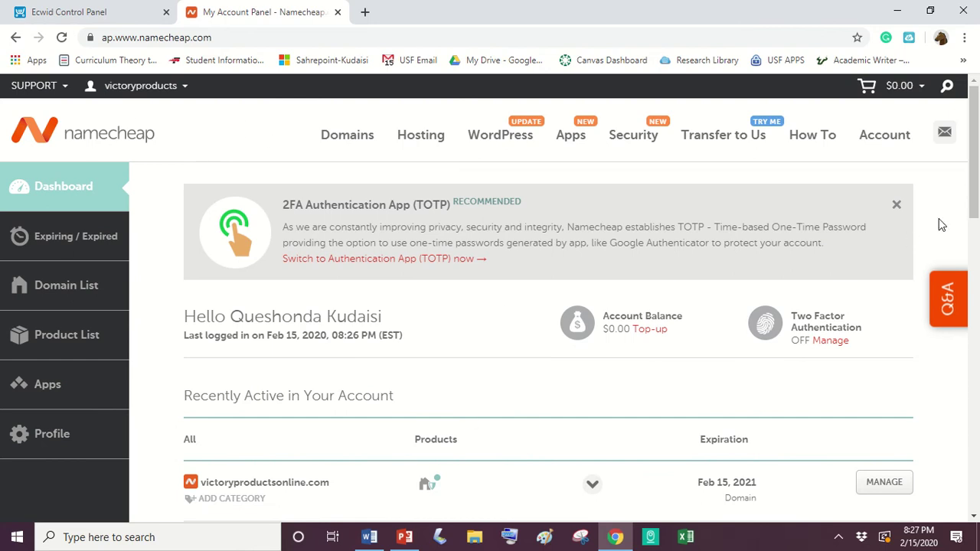
View the Order Summary message, then go to the Domain List.
drag(977, 201, 969, 125)
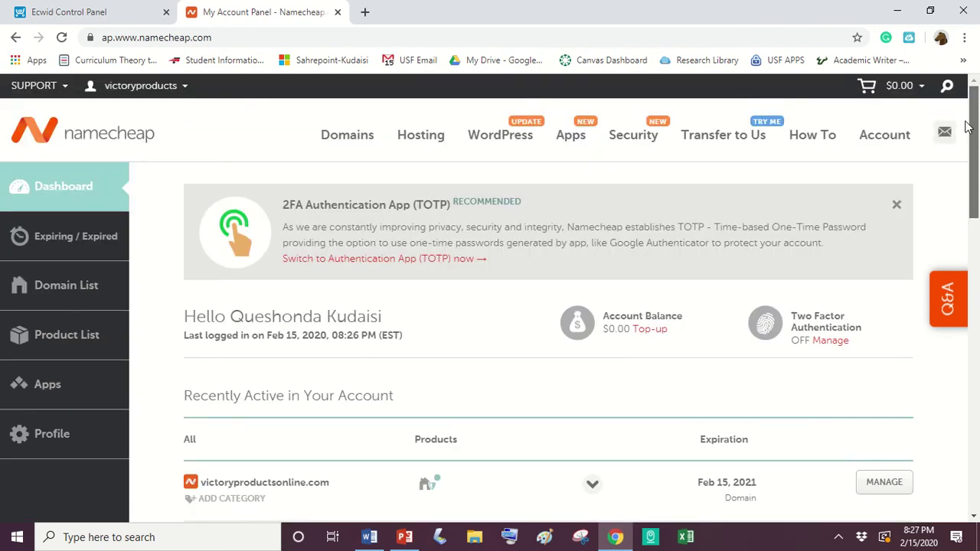
mouse_move(922, 89)
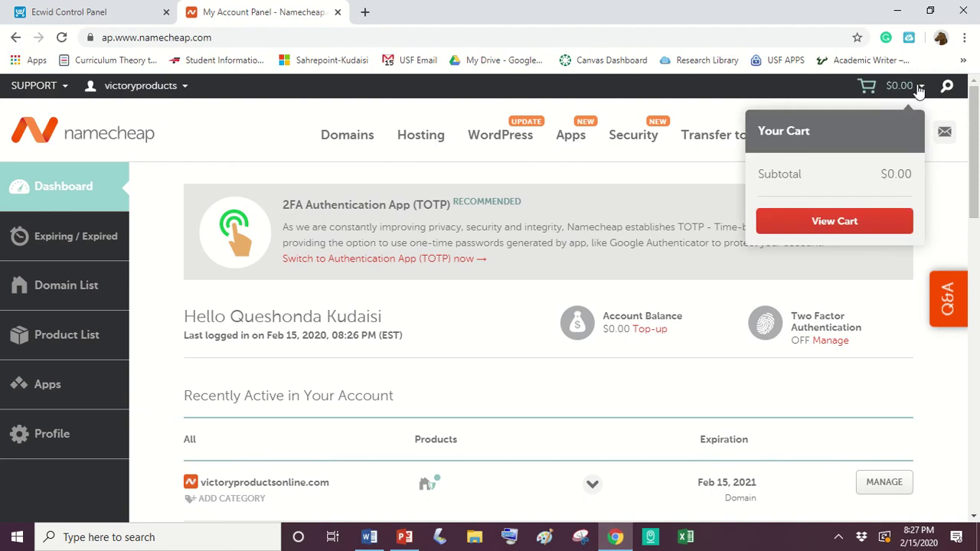
mouse_move(164, 87)
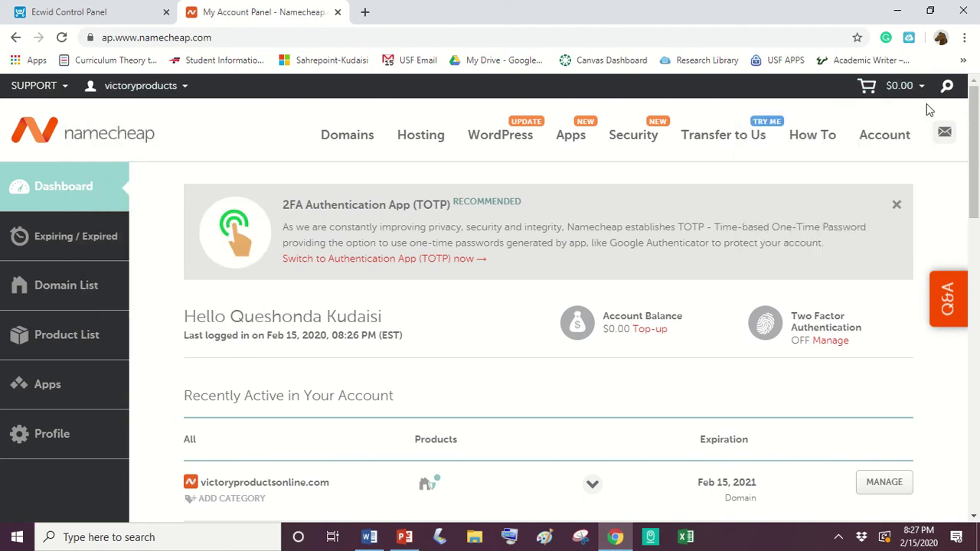
mouse_move(947, 144)
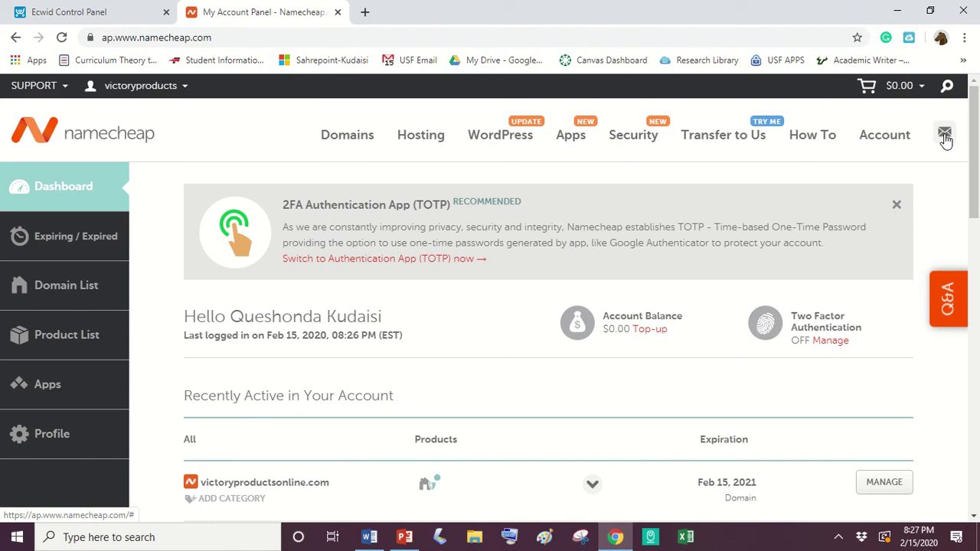
click(881, 224)
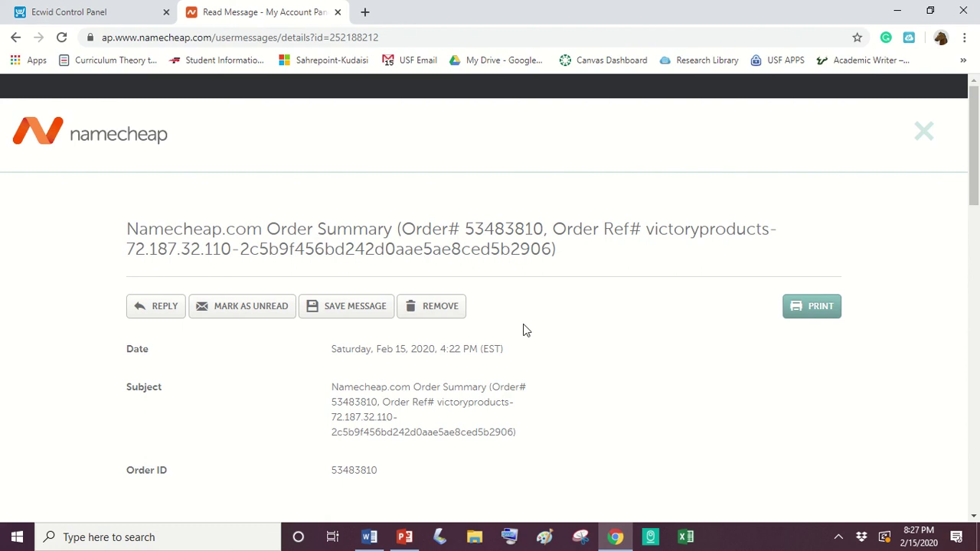
click(929, 131)
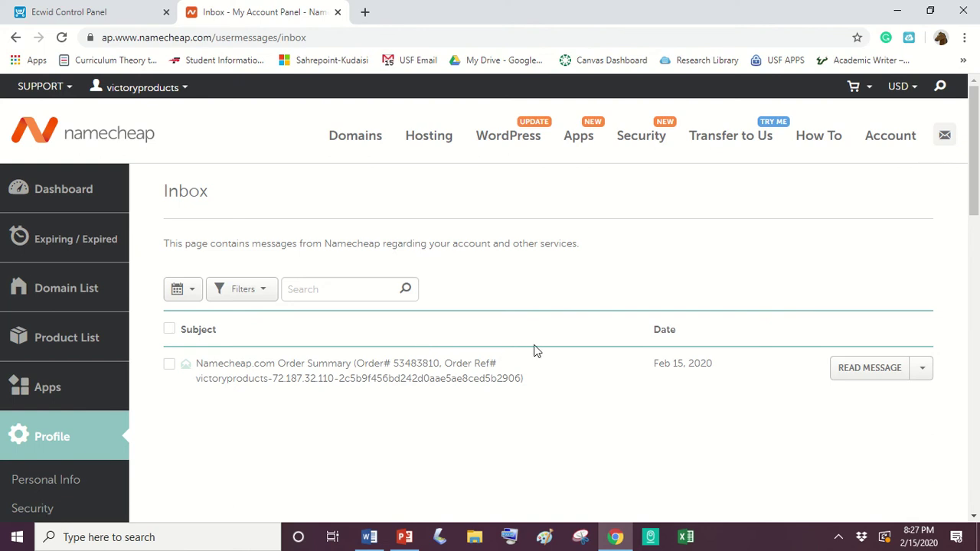
click(61, 291)
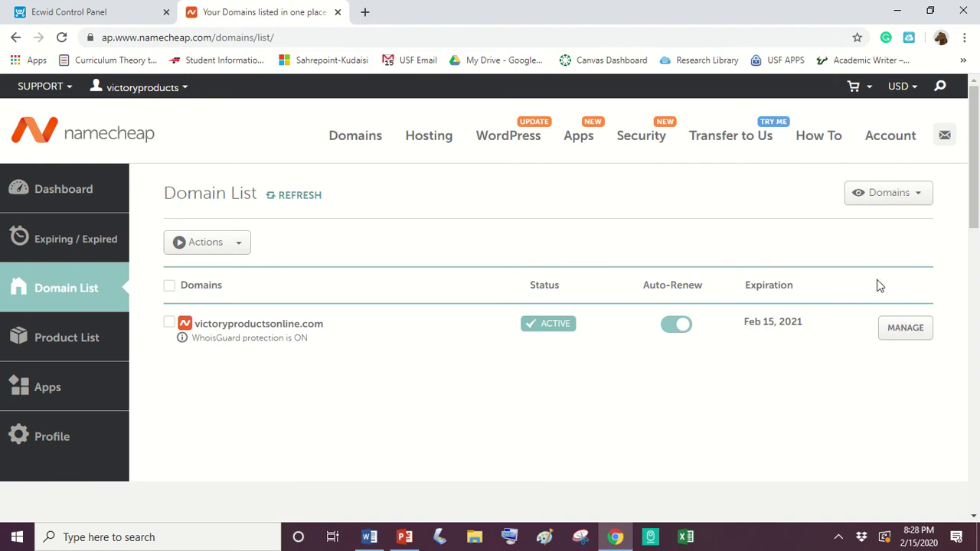
Manage victoryproductsonline.com and go to its Advanced DNS settings.
click(908, 330)
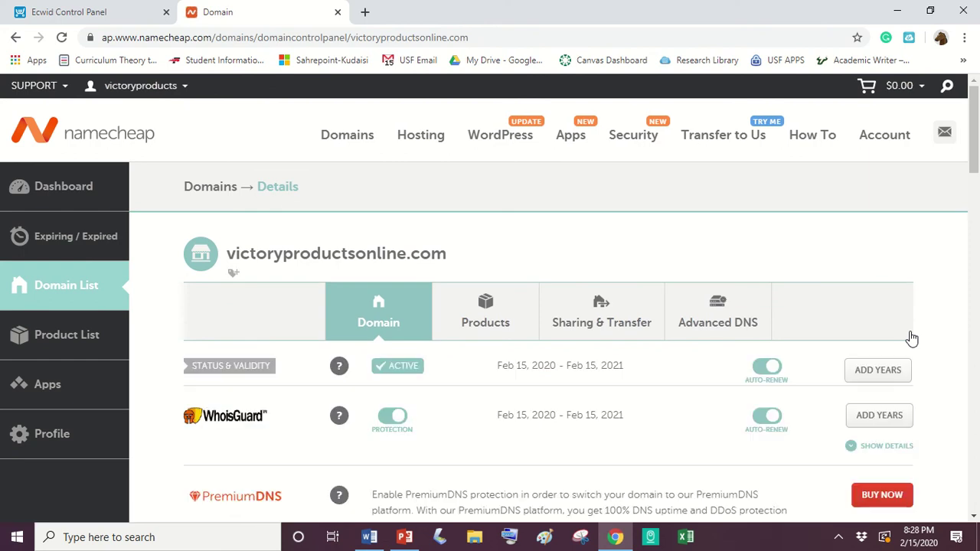
drag(973, 178, 974, 199)
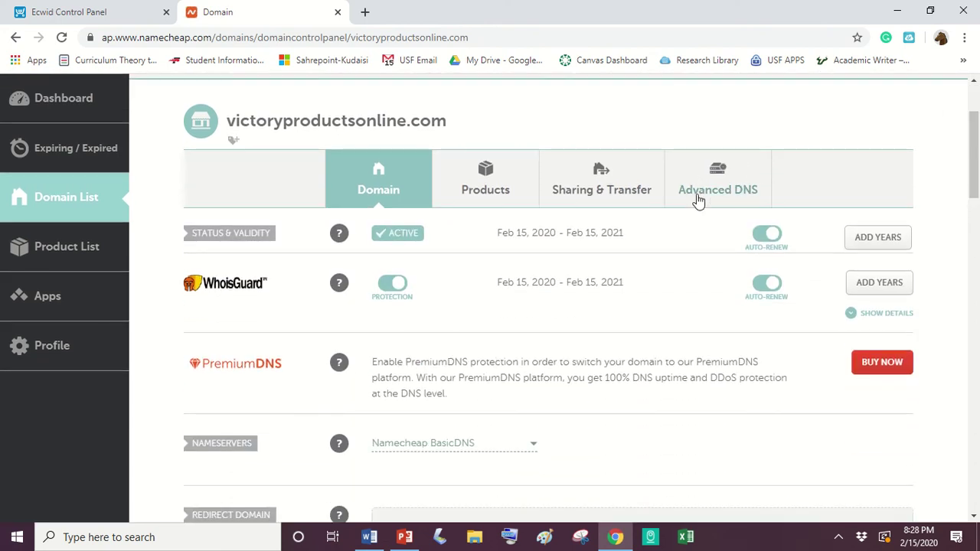
click(732, 173)
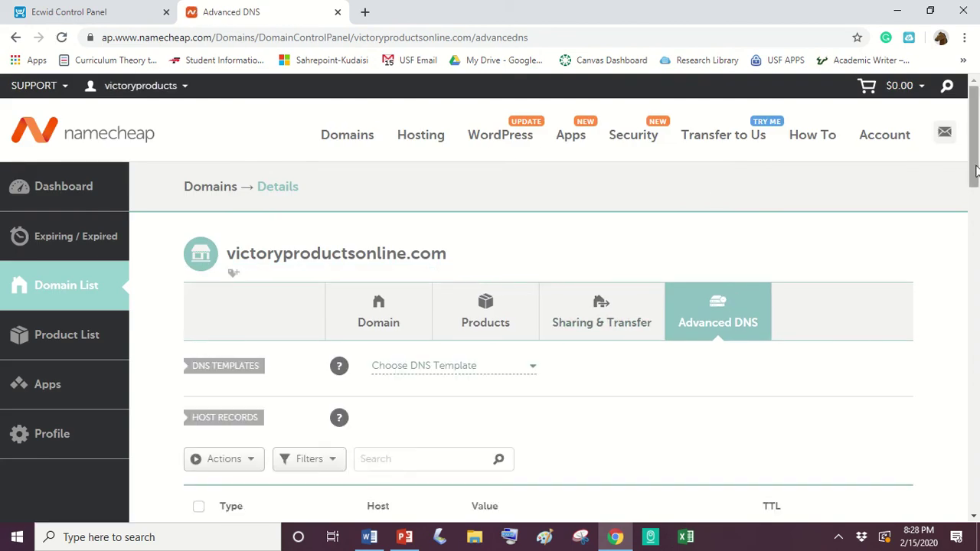
Scroll to the host records: A record @ at 3.211.60.235 and a www CNAME.
drag(976, 170, 976, 244)
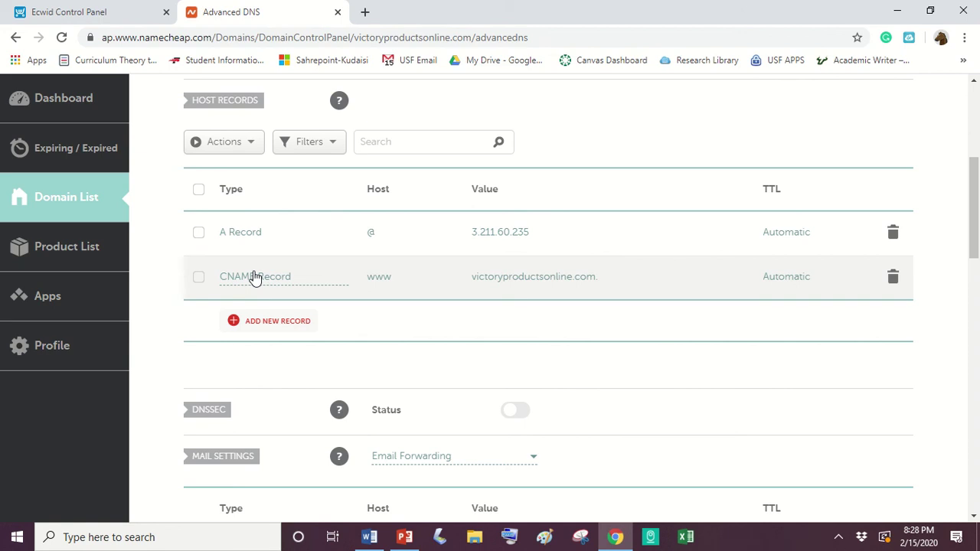
click(273, 322)
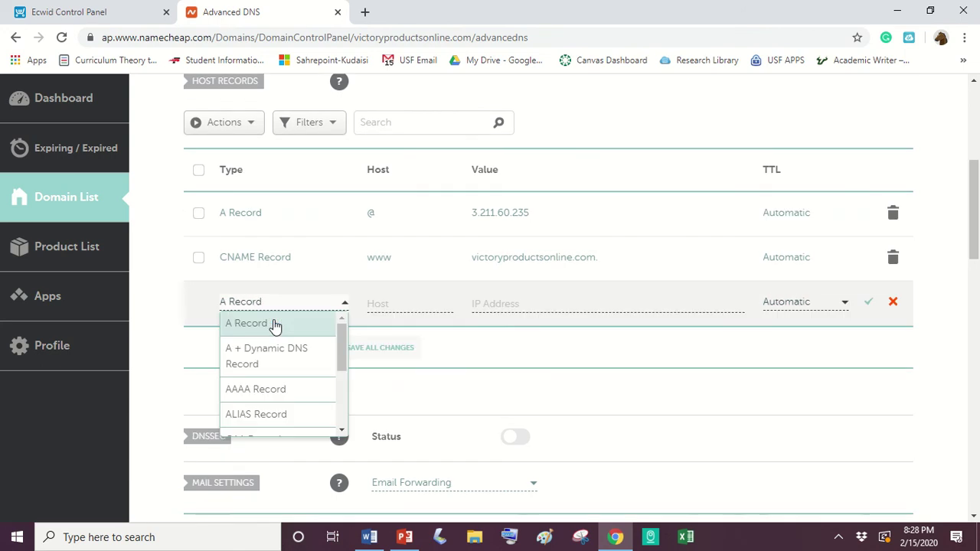
click(274, 324)
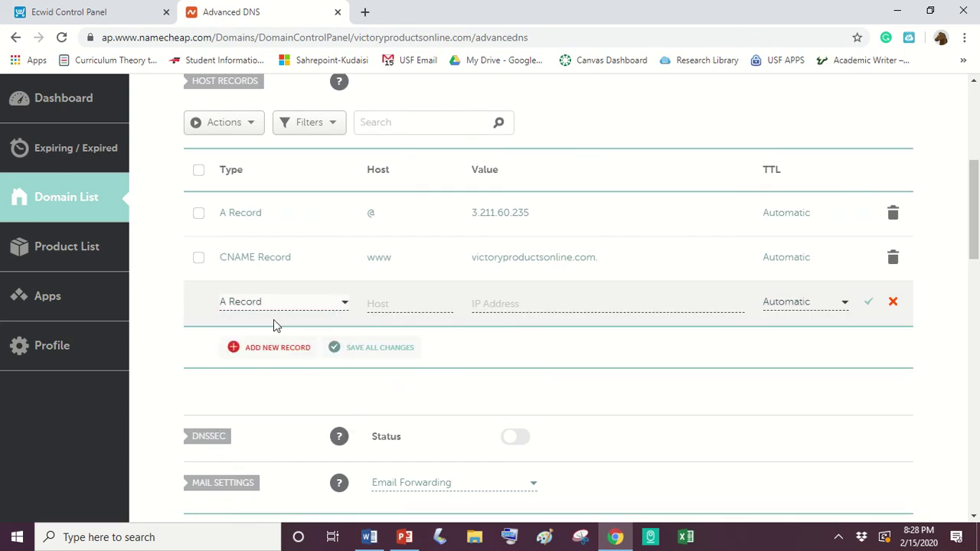
click(386, 303)
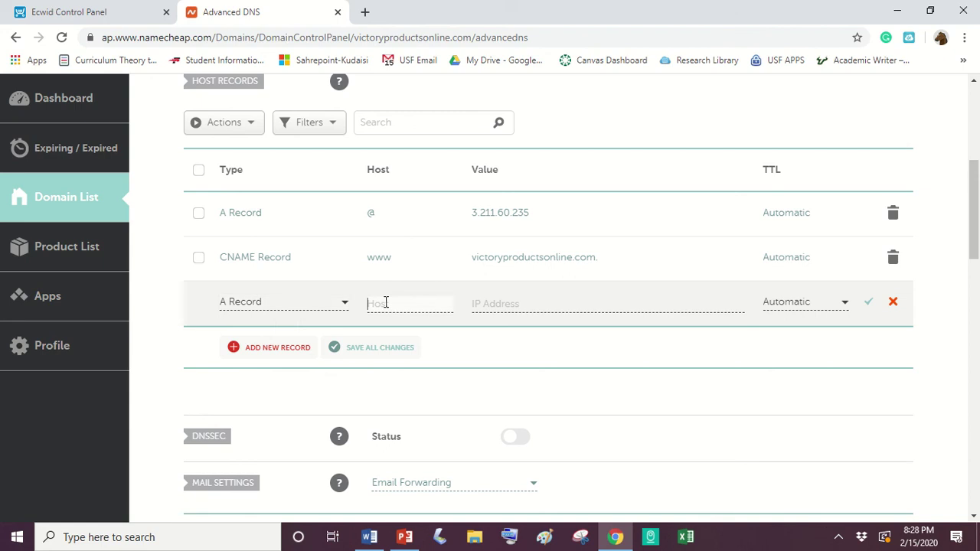
text(@)
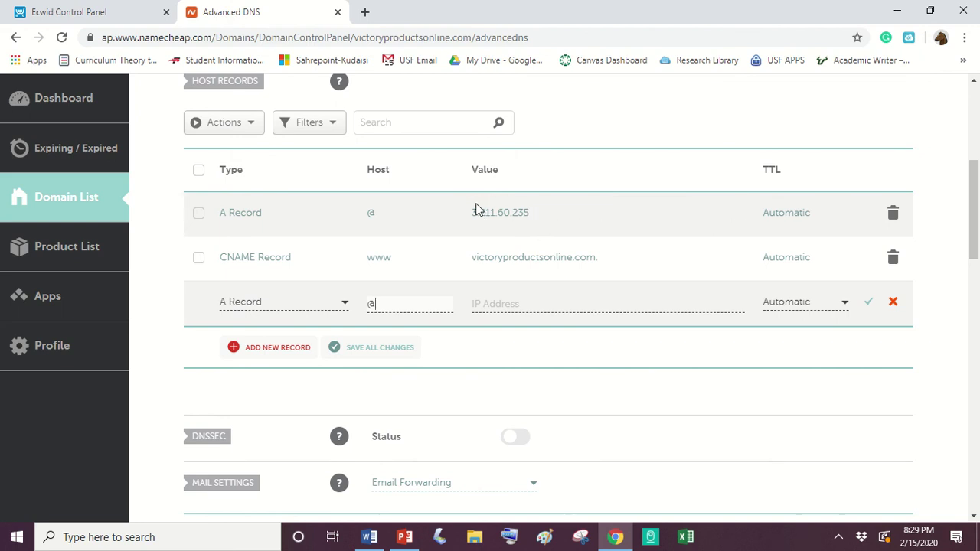
right_click(498, 303)
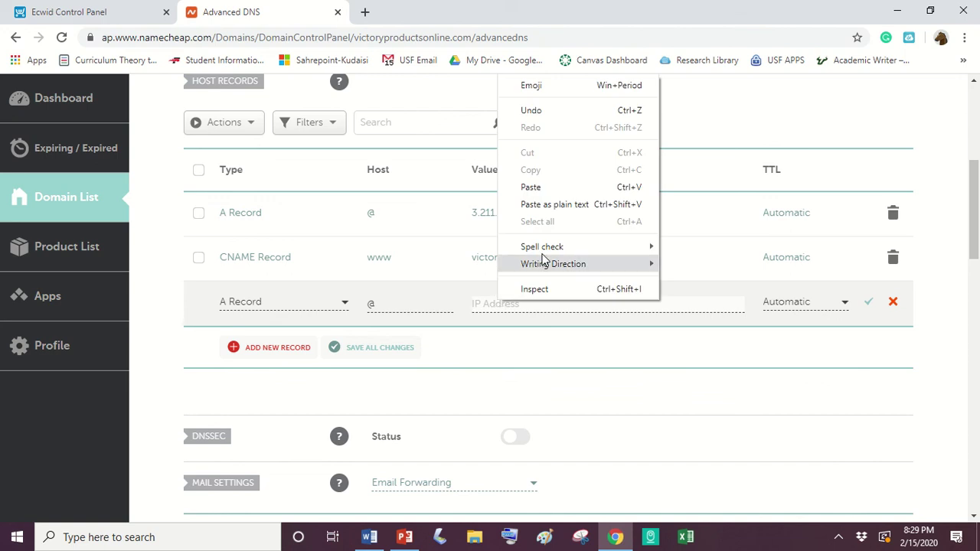
click(564, 187)
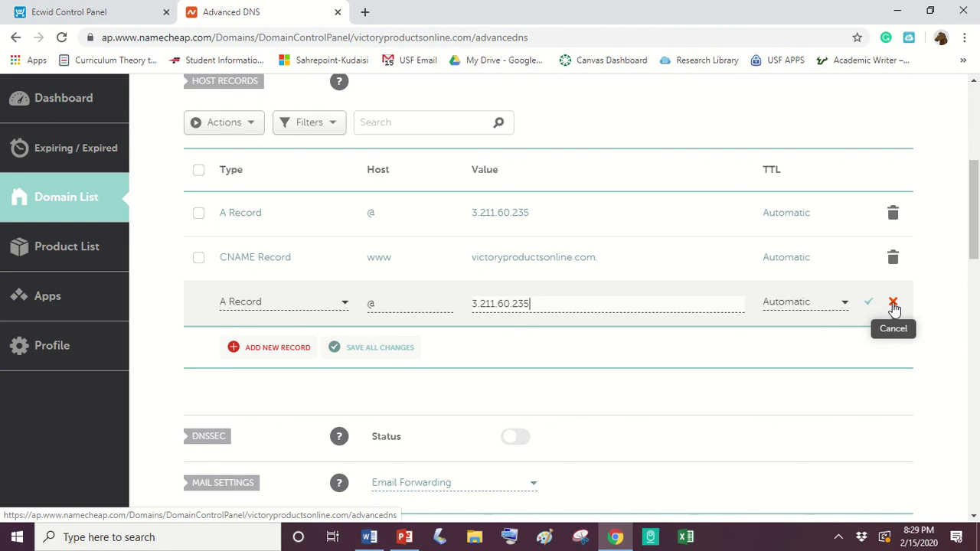
click(894, 305)
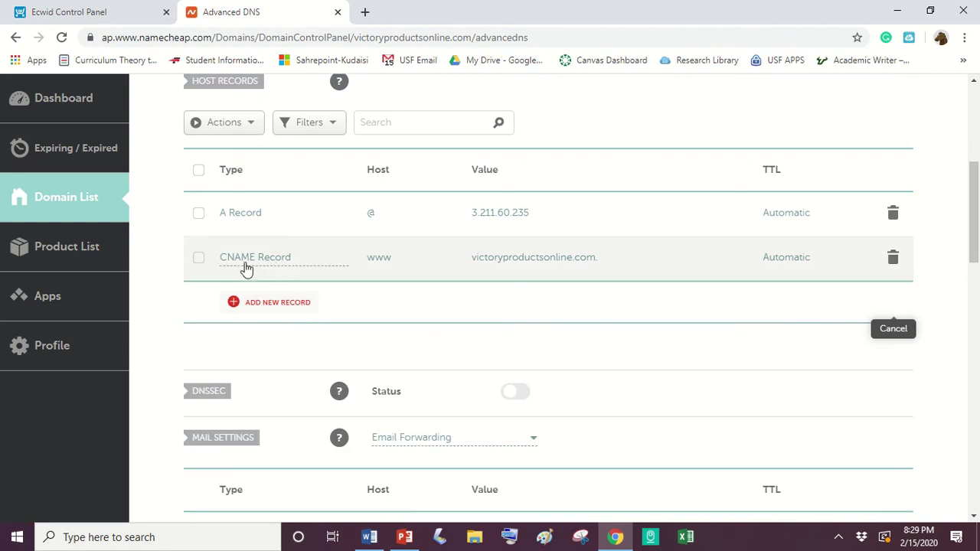
click(284, 301)
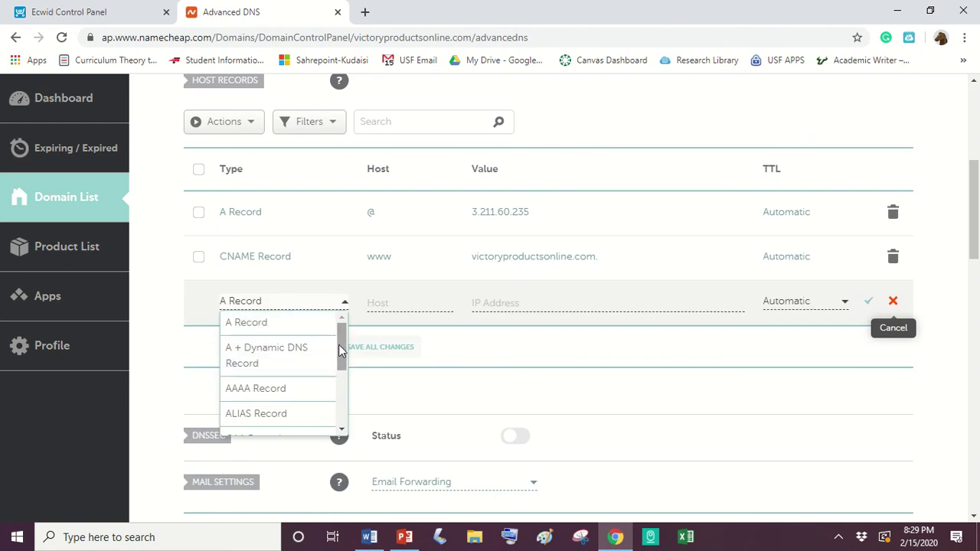
drag(344, 347, 345, 378)
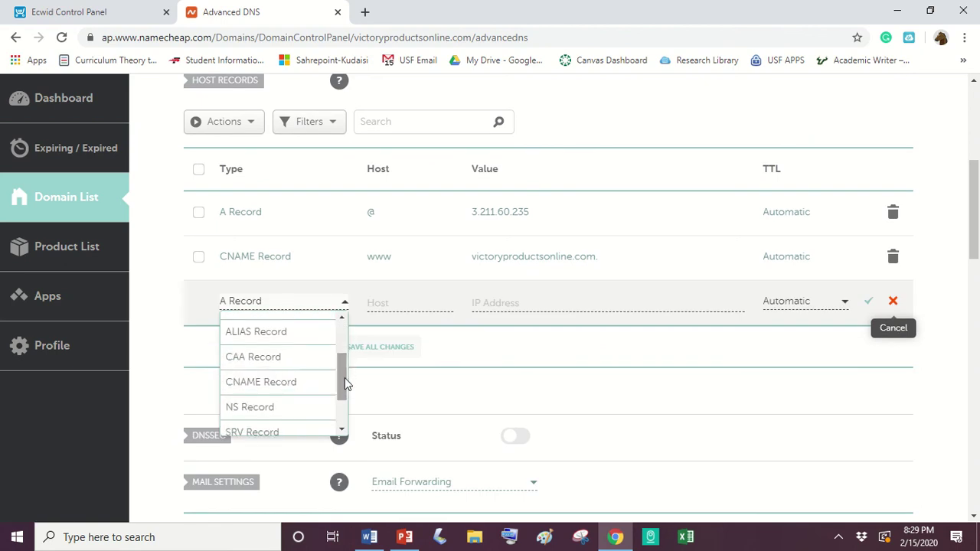
click(305, 390)
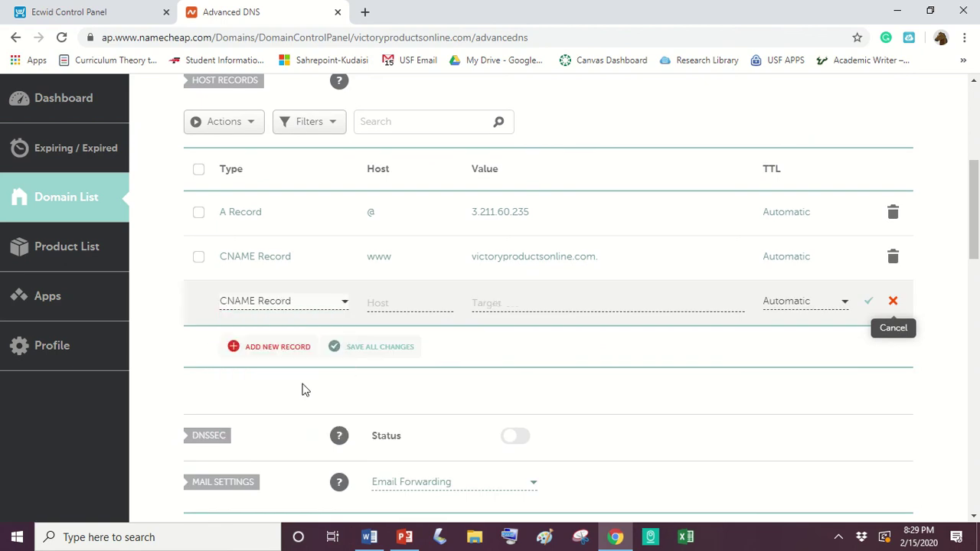
click(388, 302)
text(www)
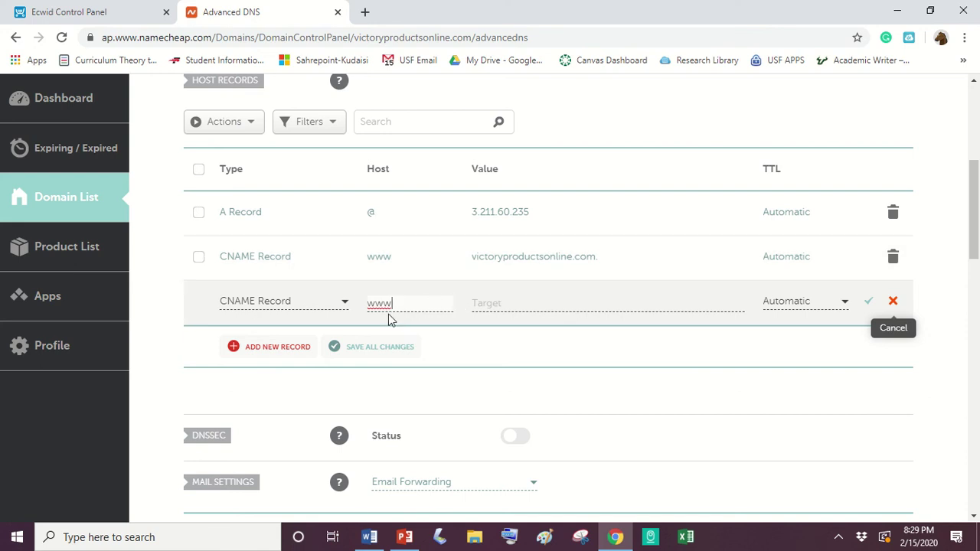
click(483, 304)
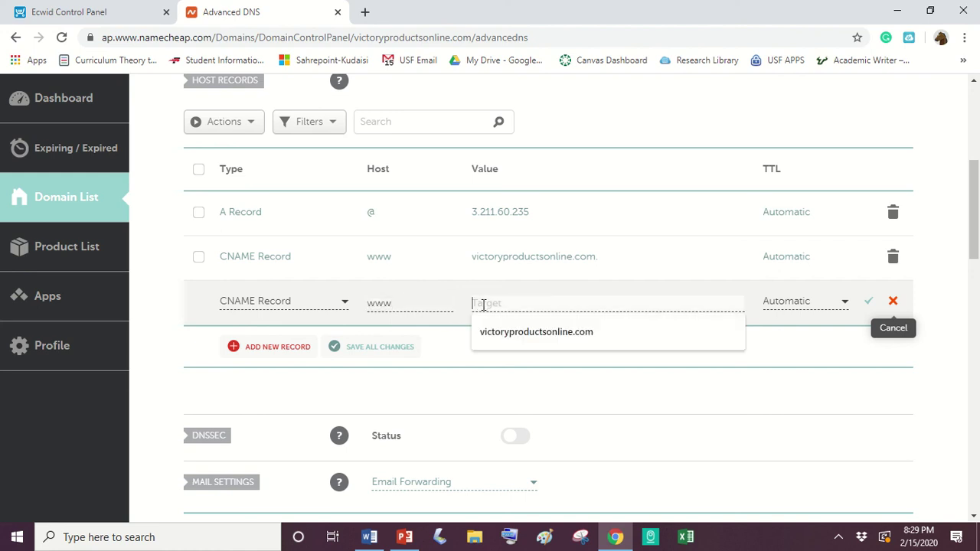
click(523, 342)
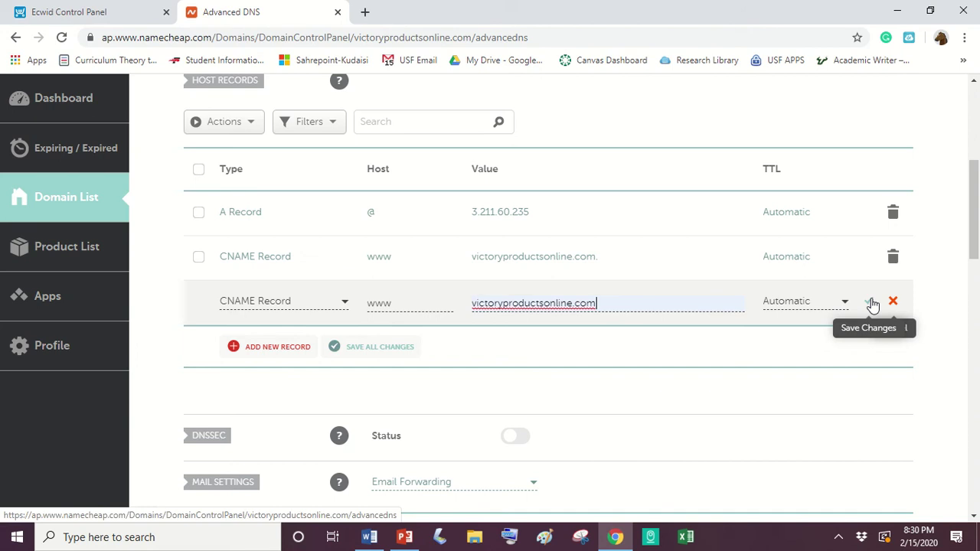
click(398, 351)
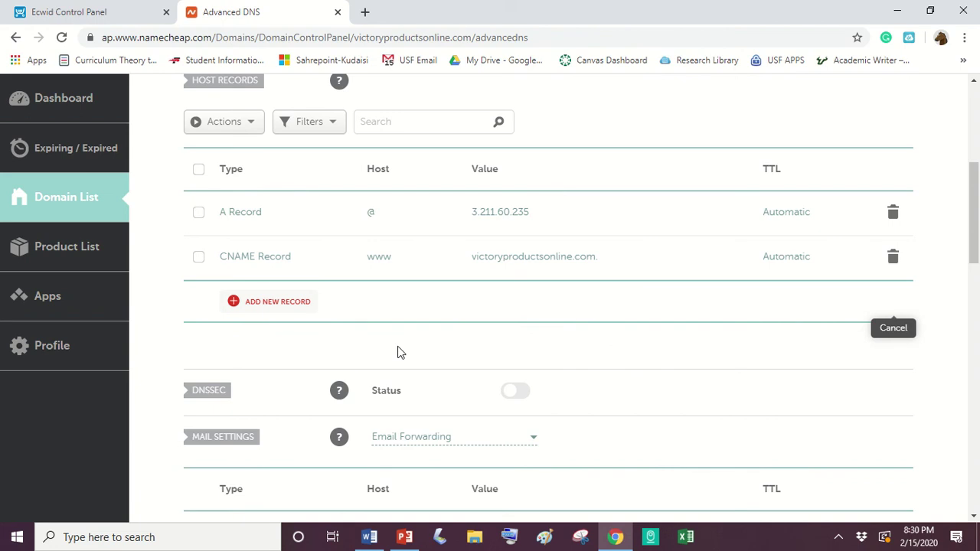
In a new browser tab, enter victoryproductsonline.com in place of the pasted IP address.
click(365, 13)
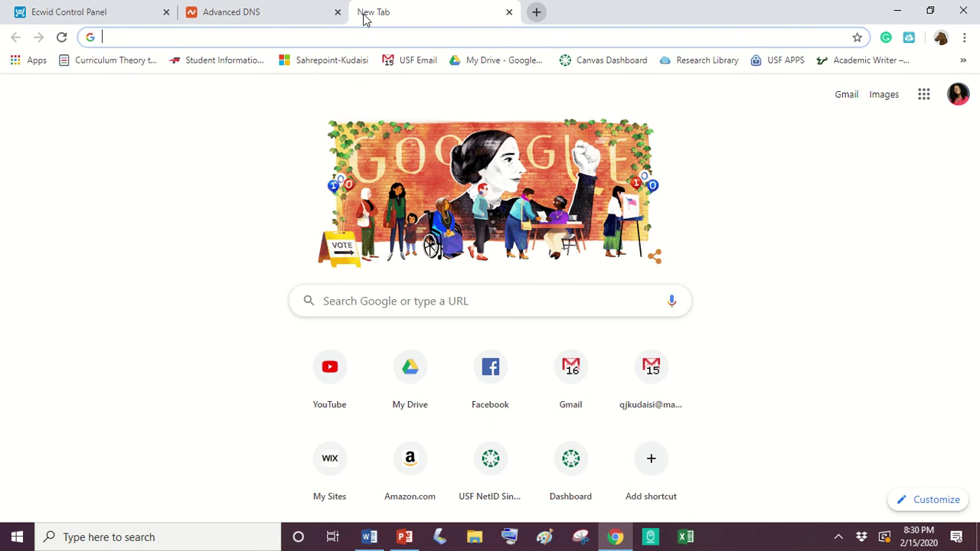
text(3.211.60.235)
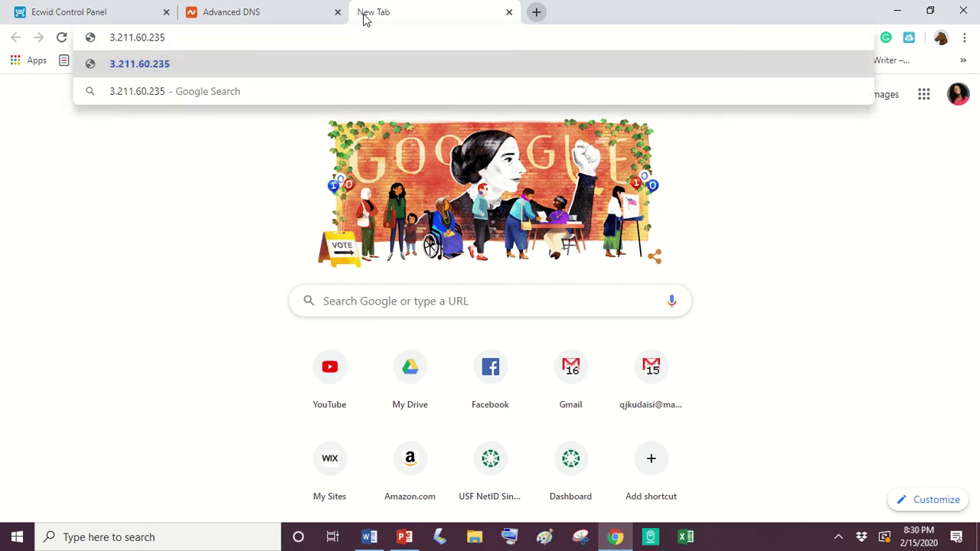
key(ctrl+a)
text(vic)
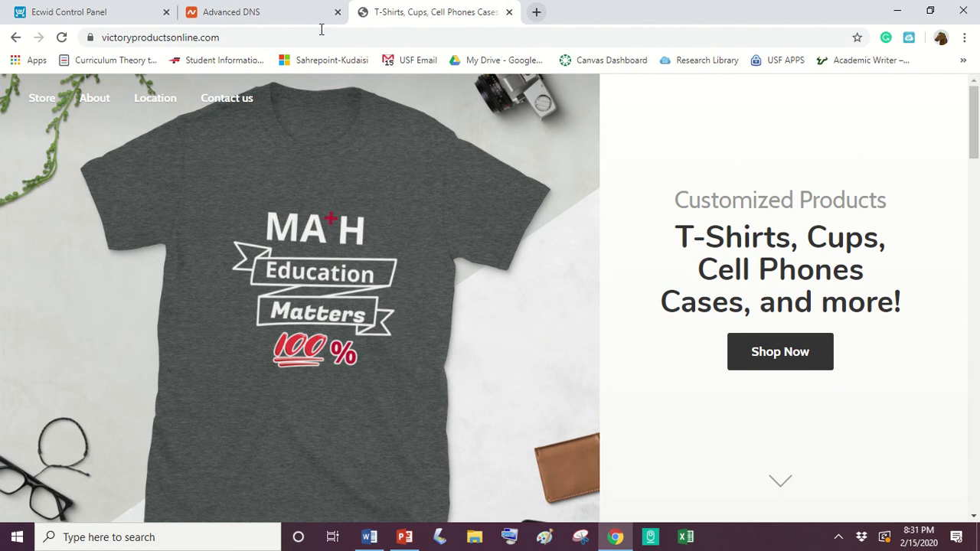
click(294, 34)
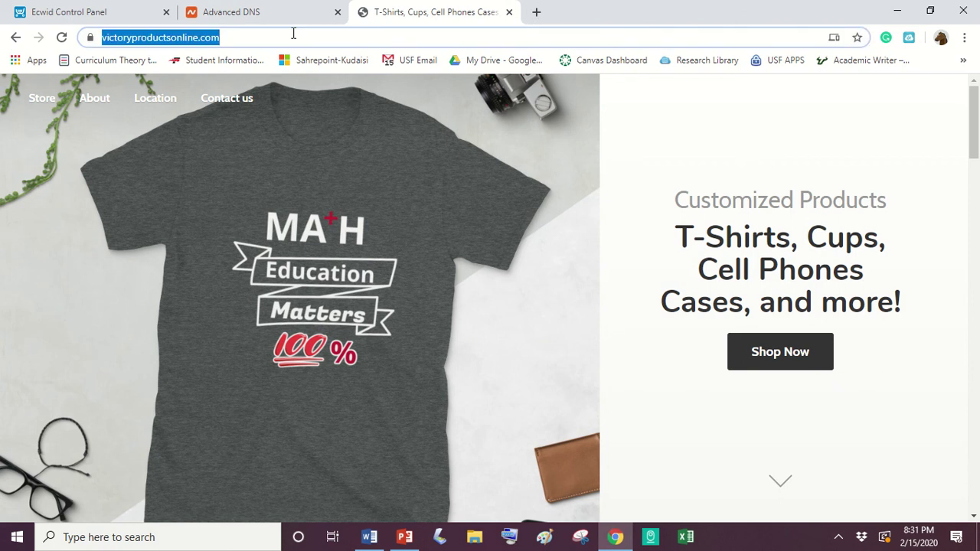
click(437, 33)
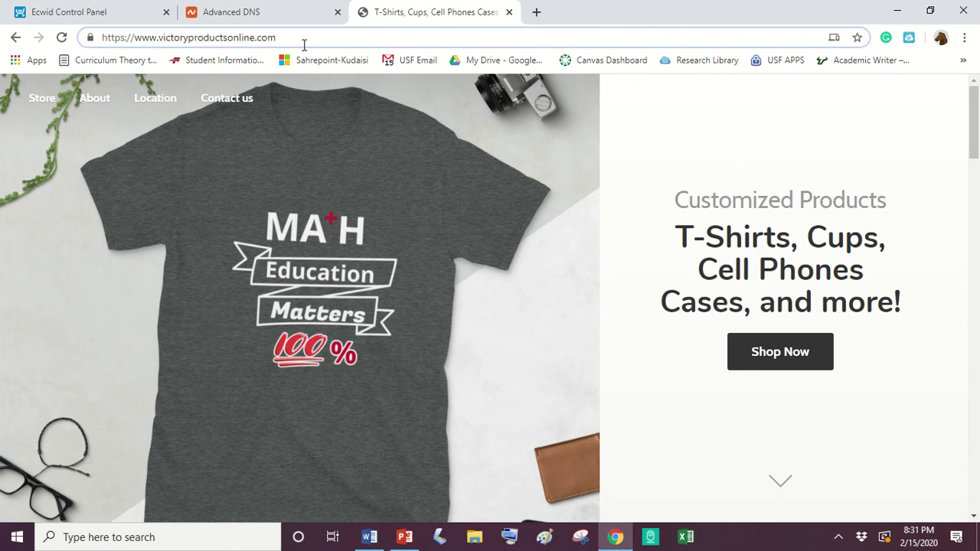
drag(302, 40, 57, 37)
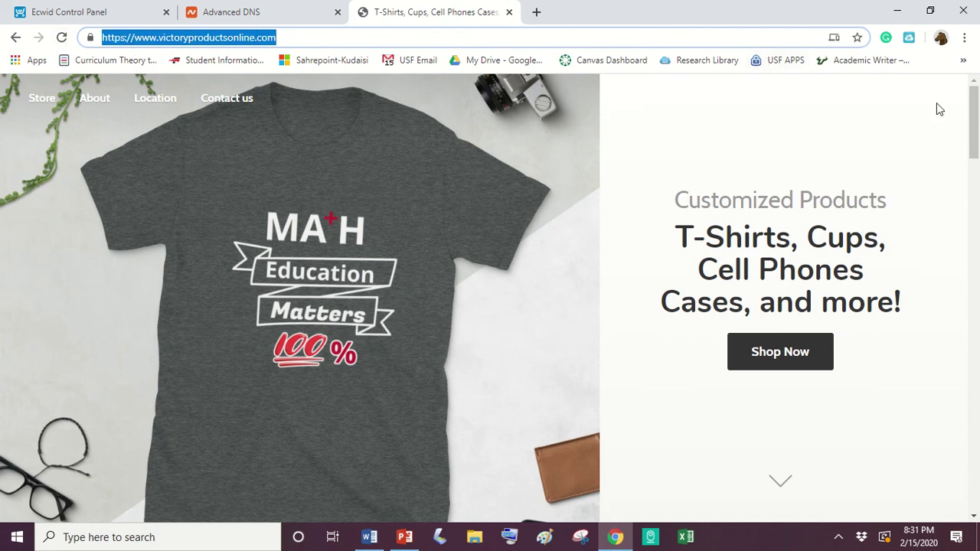
drag(974, 115, 971, 82)
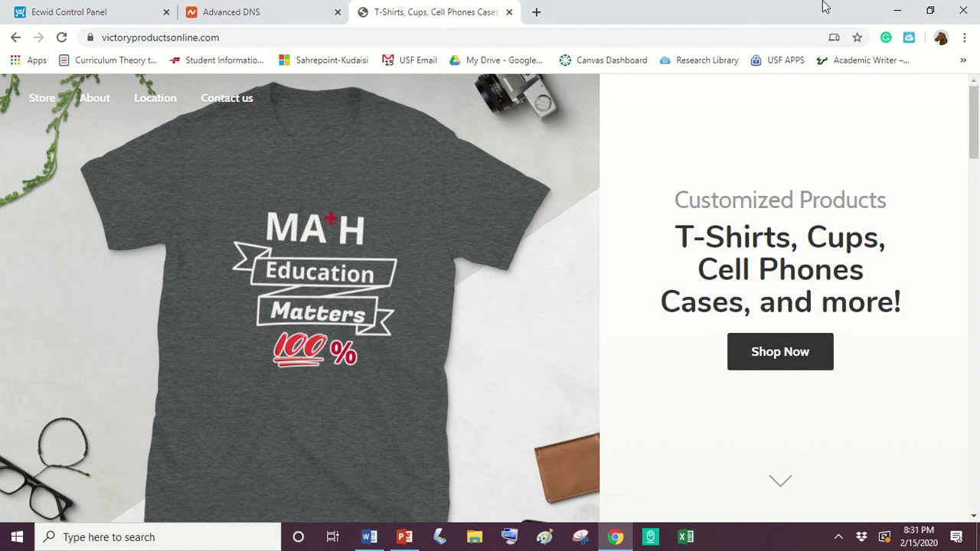
Switch back to the Namecheap Advanced DNS page and scroll to its top.
click(255, 10)
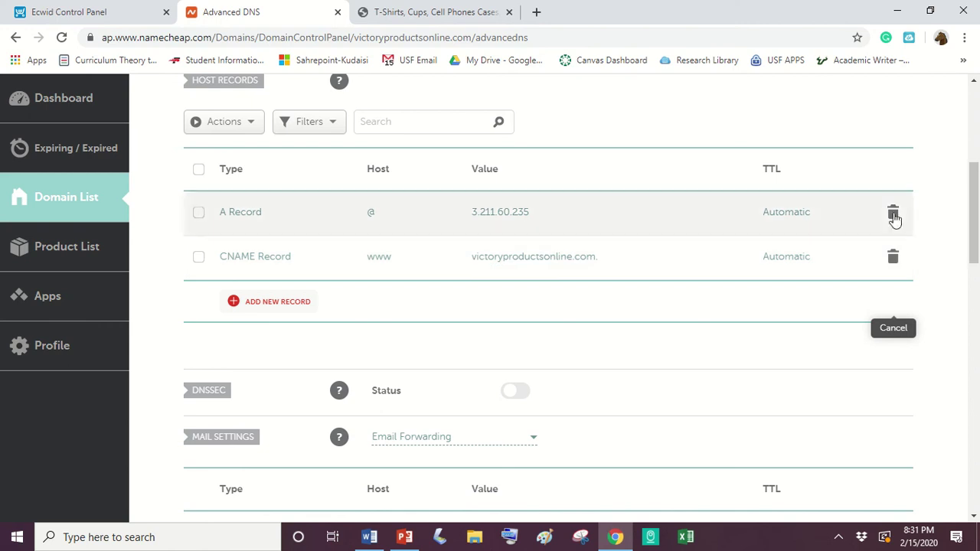
drag(974, 230, 970, 146)
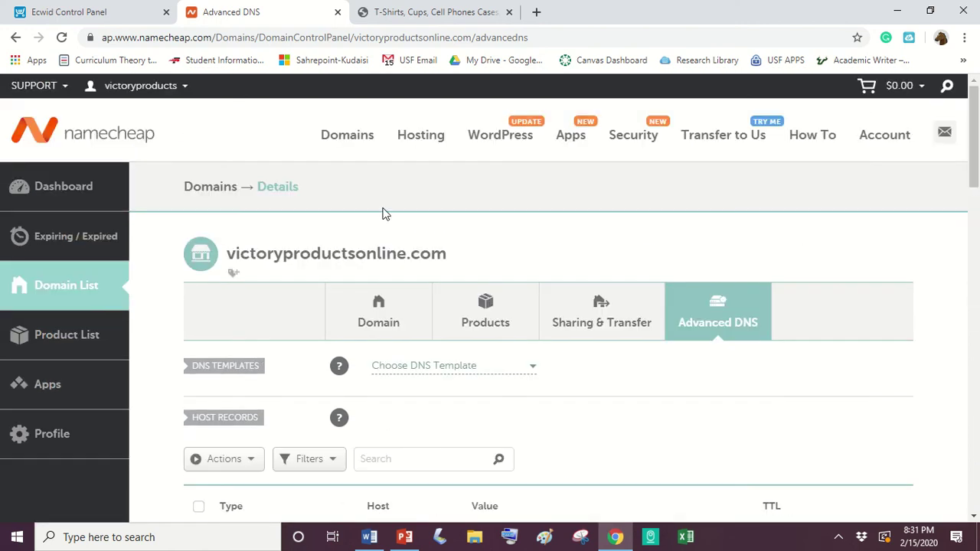